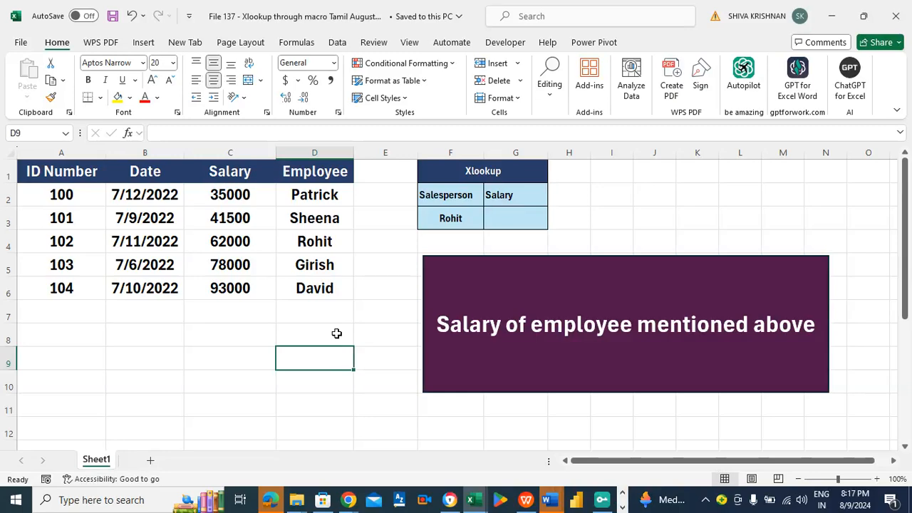
Step: Examine the employee table in columns A to D and the Salesperson and Salary cells of the Xlookup block
{"action": "left_click", "coordinate": [519, 224]}
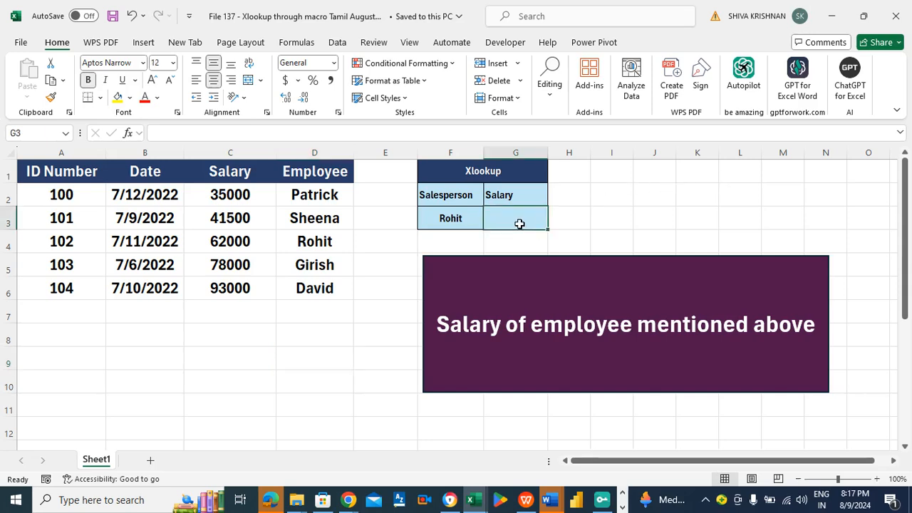
{"action": "left_click", "coordinate": [449, 239]}
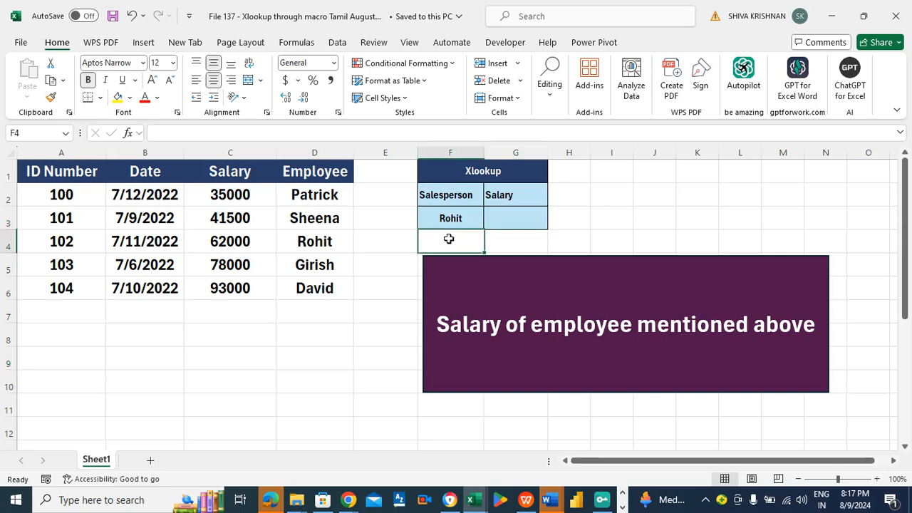
{"action": "left_click", "coordinate": [407, 240]}
{"action": "left_click", "coordinate": [470, 239]}
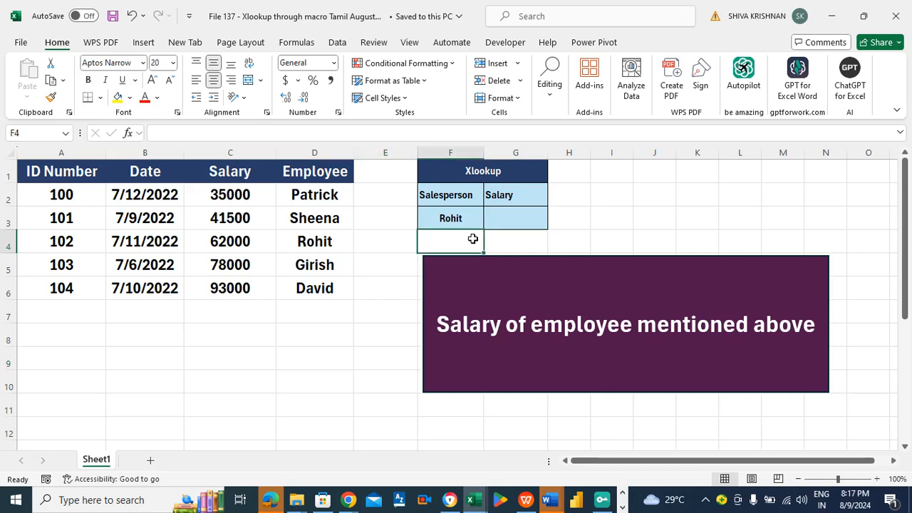
{"action": "left_click", "coordinate": [517, 218]}
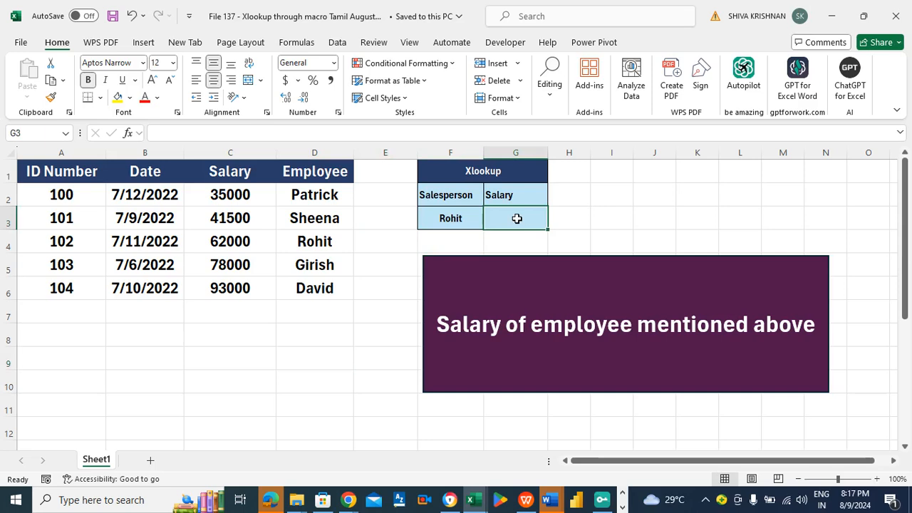
{"action": "left_click", "coordinate": [230, 328]}
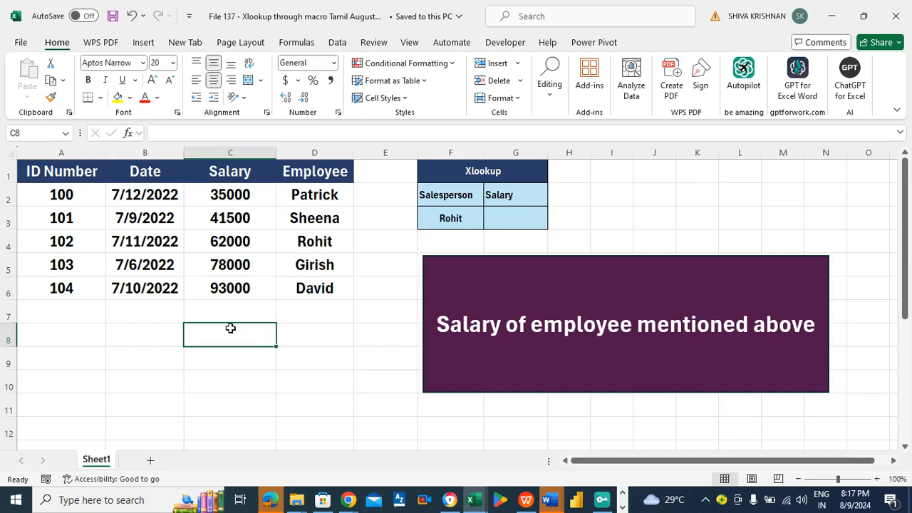
{"action": "left_click", "coordinate": [511, 218]}
{"action": "left_click", "coordinate": [452, 218]}
{"action": "left_click", "coordinate": [522, 217]}
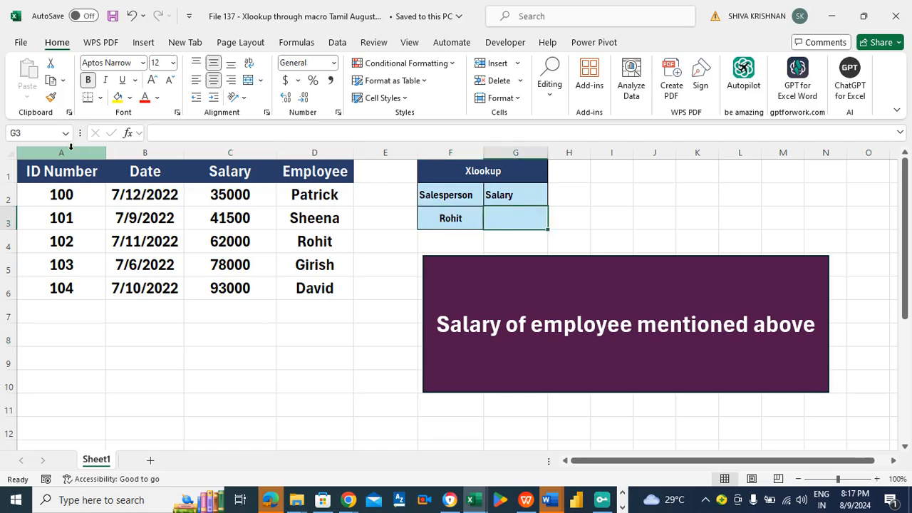
{"action": "left_click_drag", "start_coordinate": [63, 151], "coordinate": [375, 166]}
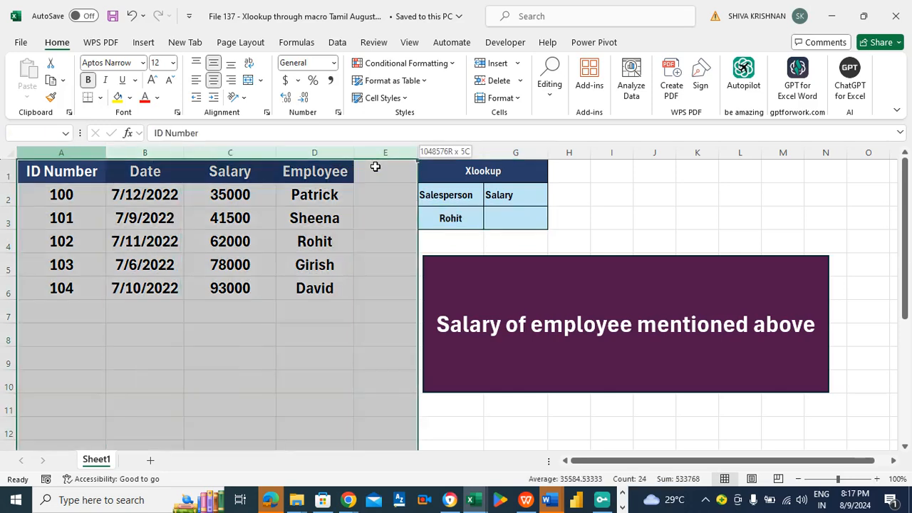
Step: From cell G3, start recording a macro named xlookupmacrotamilaug9, stored in This Workbook, with the description "xlookup through macro"
{"action": "left_click", "coordinate": [529, 212]}
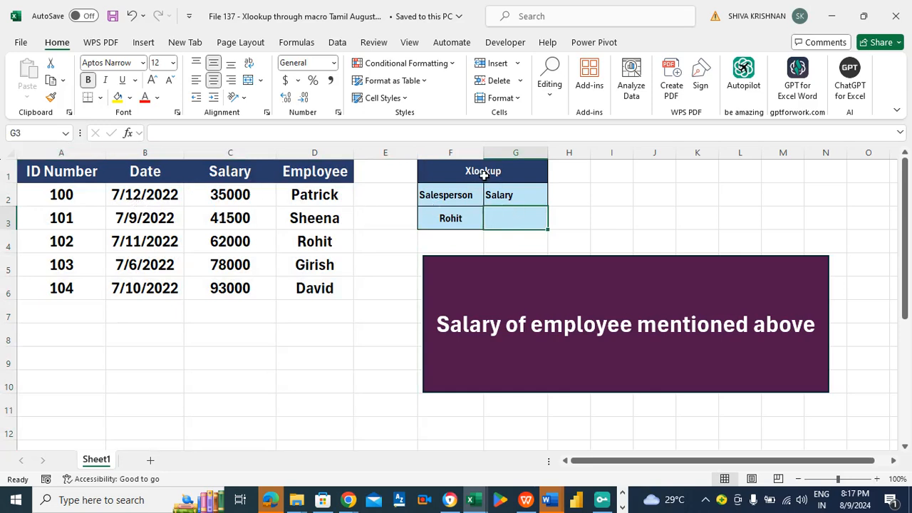
{"action": "left_click", "coordinate": [499, 43]}
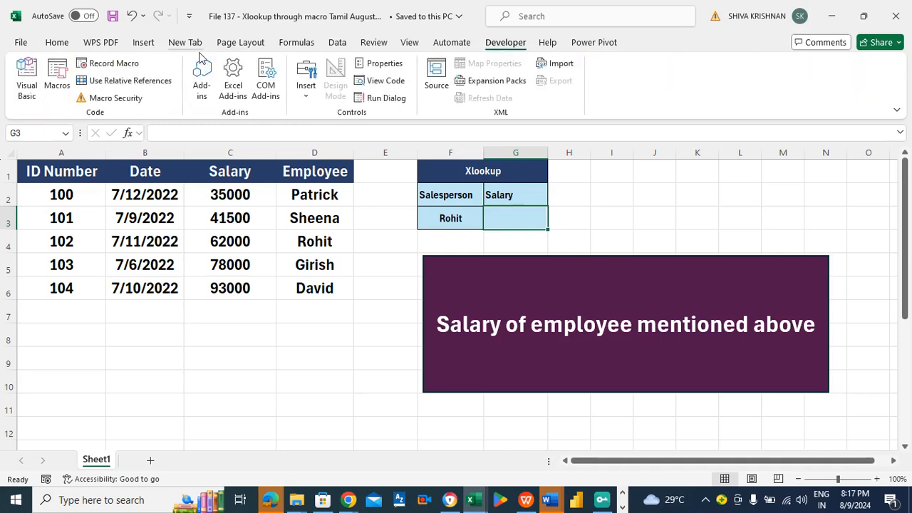
{"action": "left_click", "coordinate": [114, 63]}
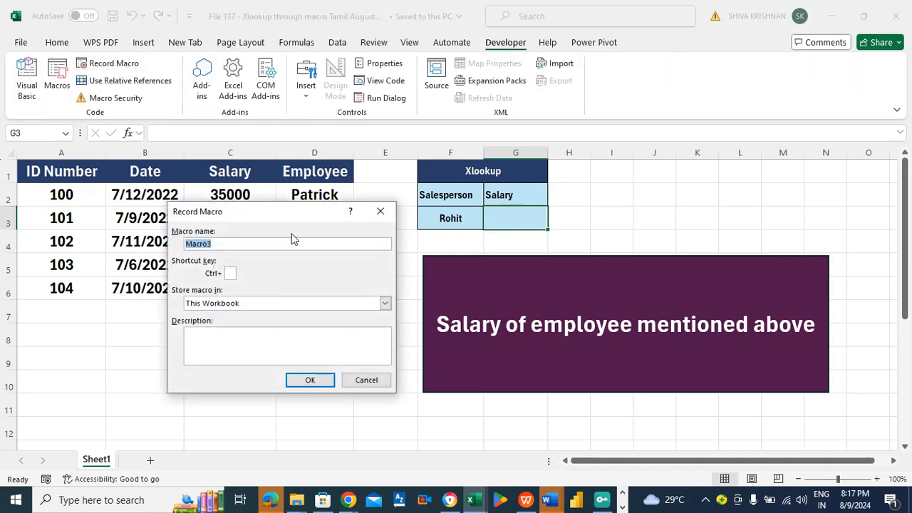
{"action": "type", "text": "xlookupmacrotamilaug"}
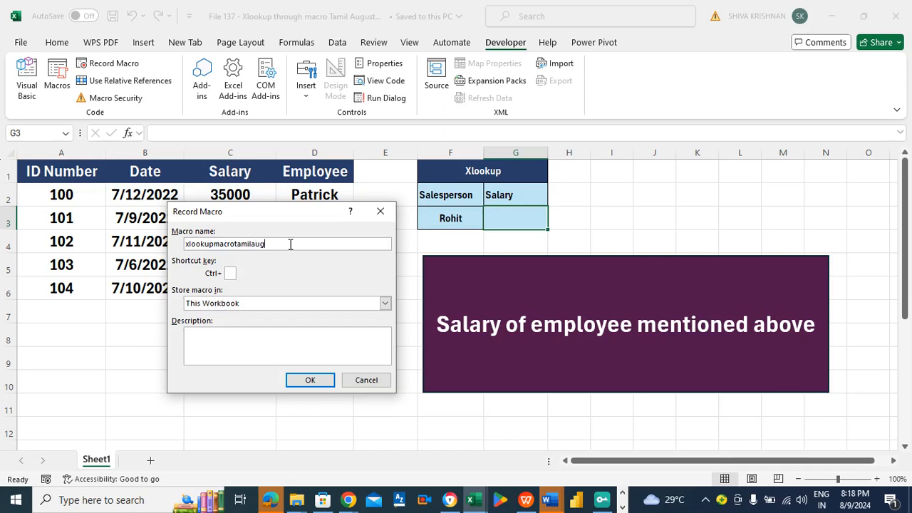
{"action": "type", "text": "9"}
{"action": "left_click", "coordinate": [231, 350]}
{"action": "type", "text": "xl"}
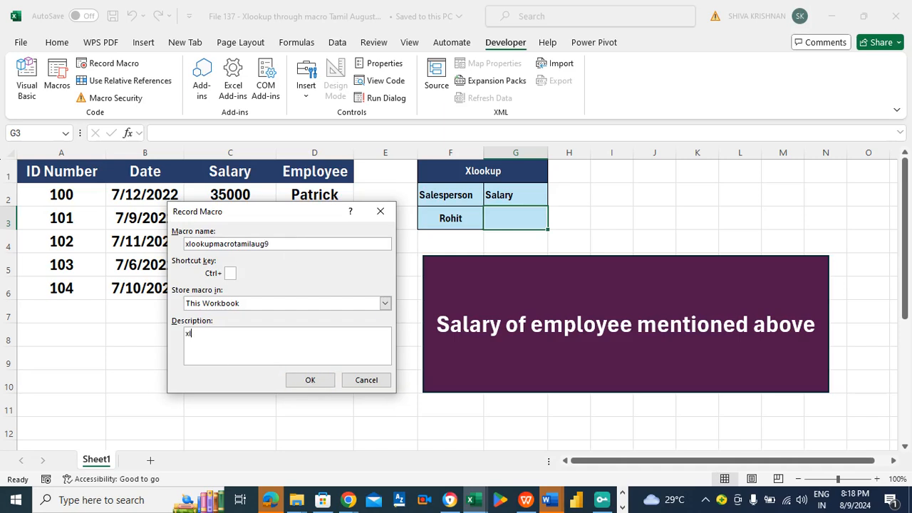
{"action": "type", "text": "ookup through macro"}
{"action": "left_click", "coordinate": [314, 379]}
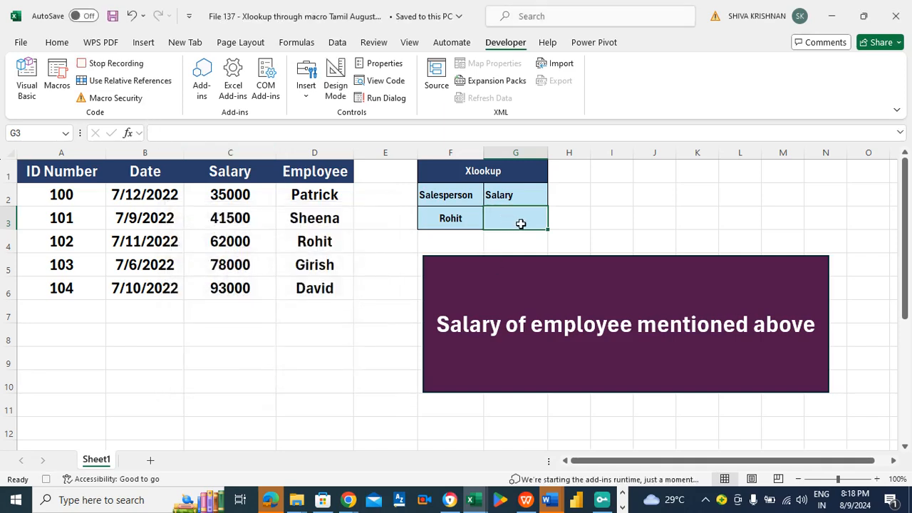
Step: Begin an XLOOKUP formula in G3 with F3 as the lookup value and column D as the lookup array
{"action": "type", "text": "="}
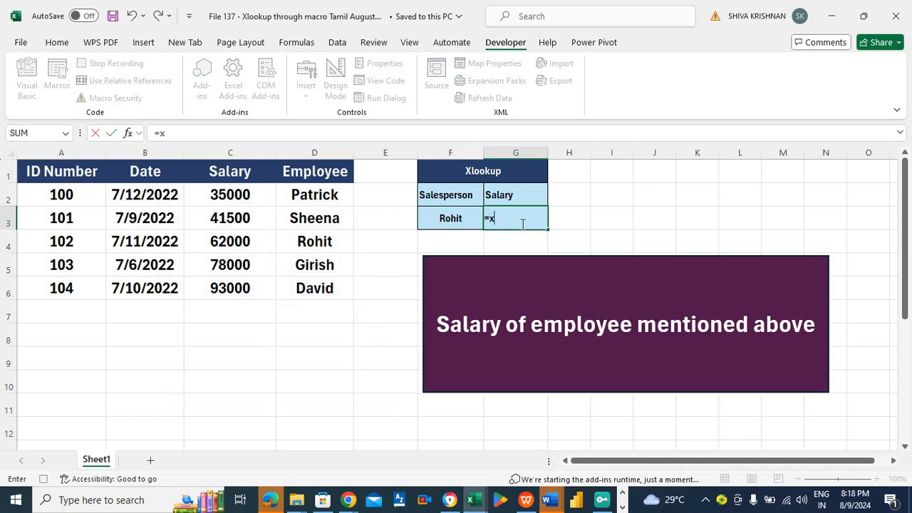
{"action": "type", "text": "xlookup"}
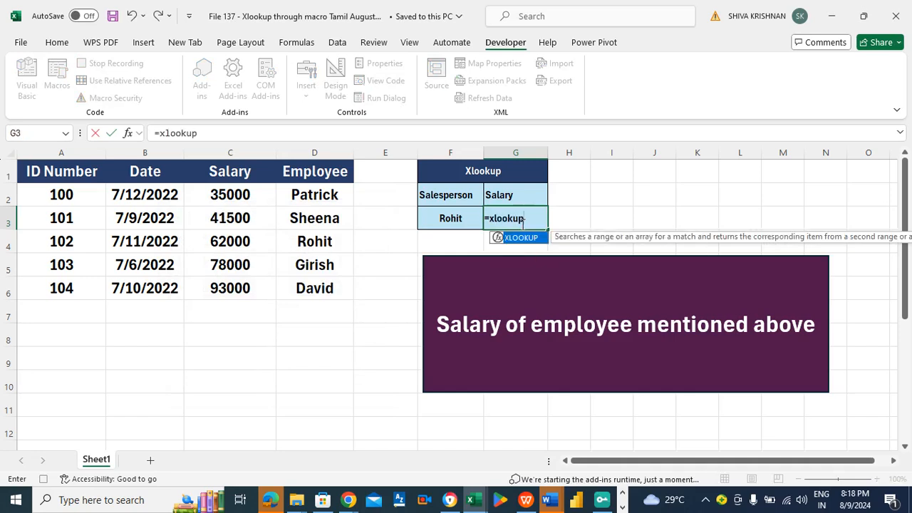
{"action": "type", "text": "("}
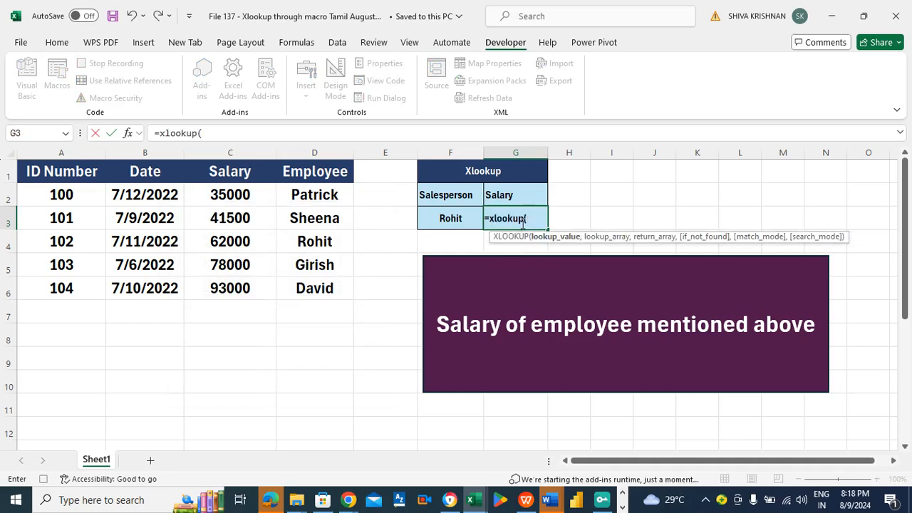
{"action": "left_click", "coordinate": [463, 217]}
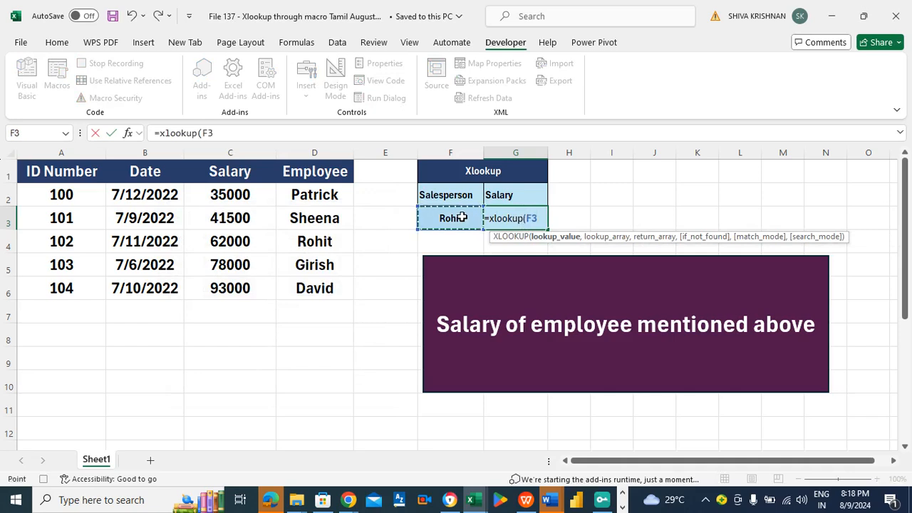
{"action": "type", "text": ","}
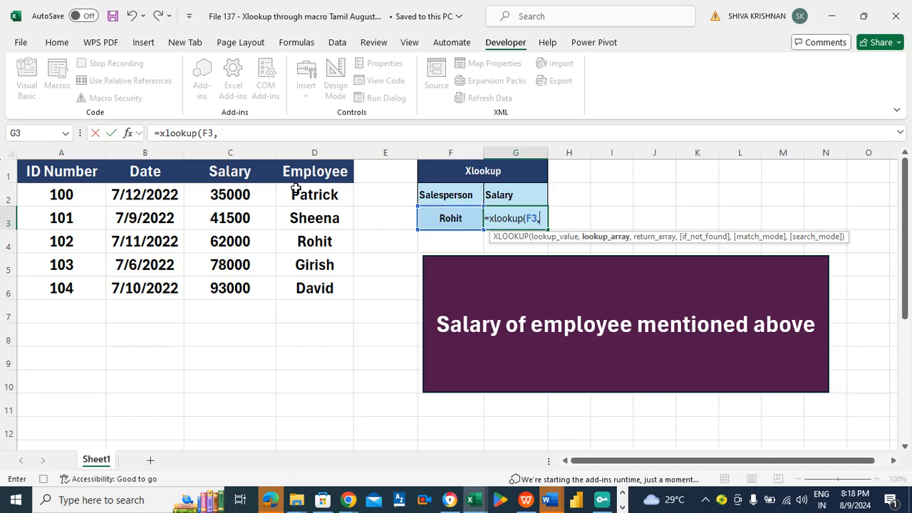
{"action": "left_click", "coordinate": [290, 155]}
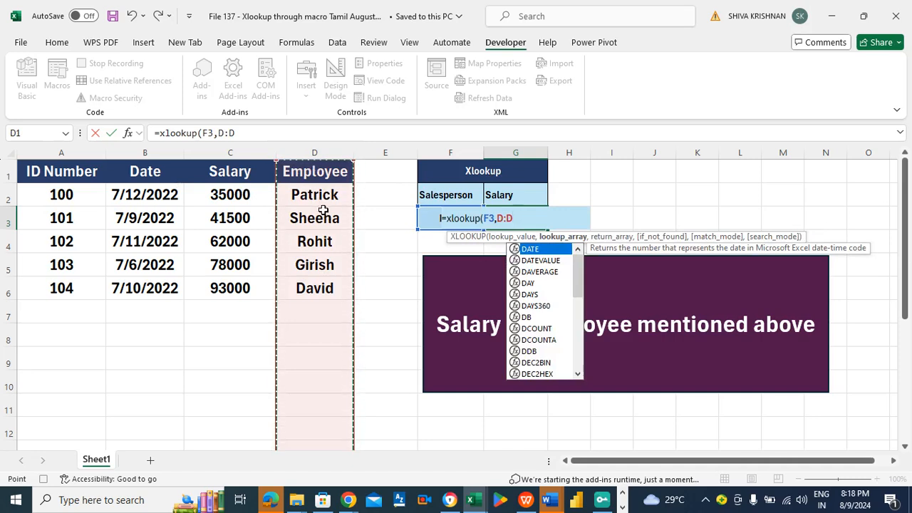
{"action": "type", "text": ","}
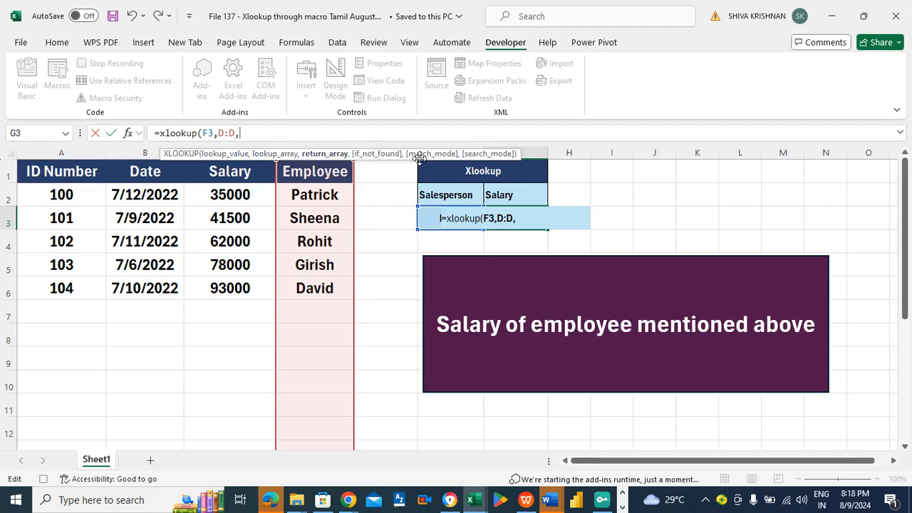
Step: Complete the G3 formula with column C as the return array, an empty if_not_found argument and exact match (0)
{"action": "left_click_drag", "start_coordinate": [503, 153], "coordinate": [725, 160]}
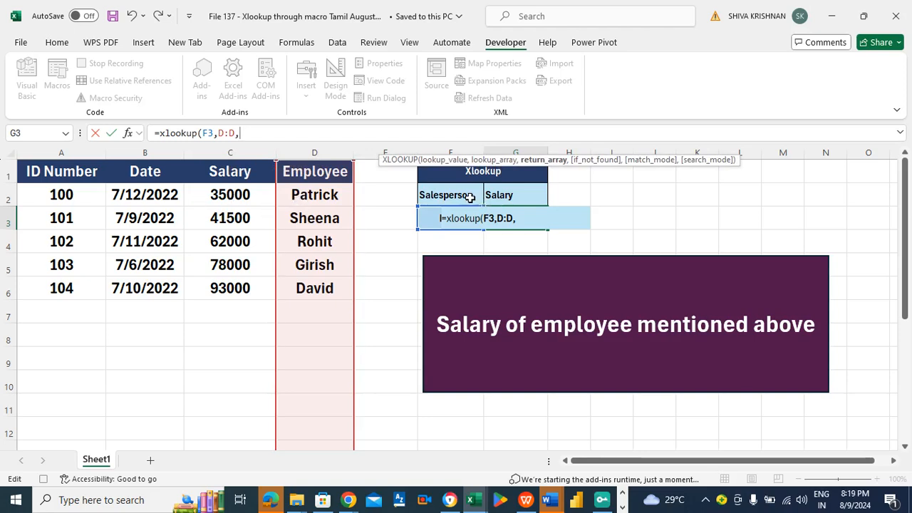
{"action": "left_click", "coordinate": [250, 148]}
{"action": "type", "text": ","}
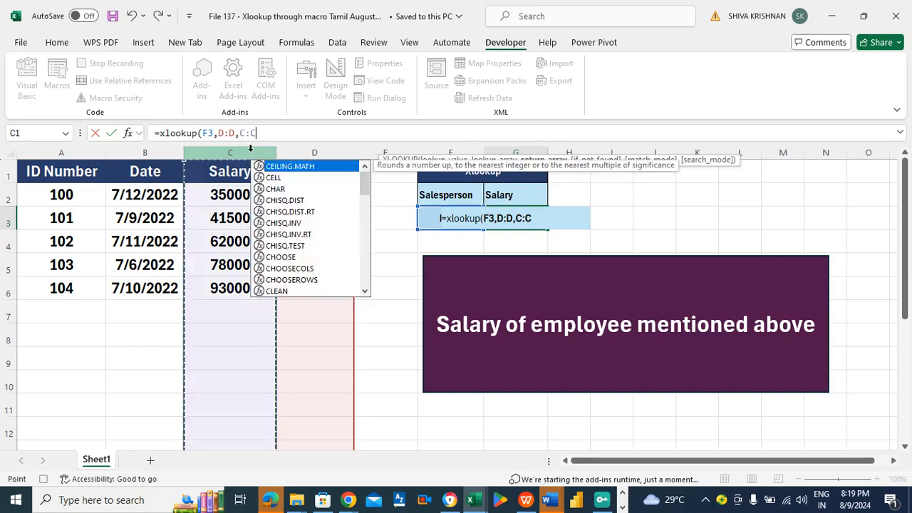
{"action": "key", "text": "Escape"}
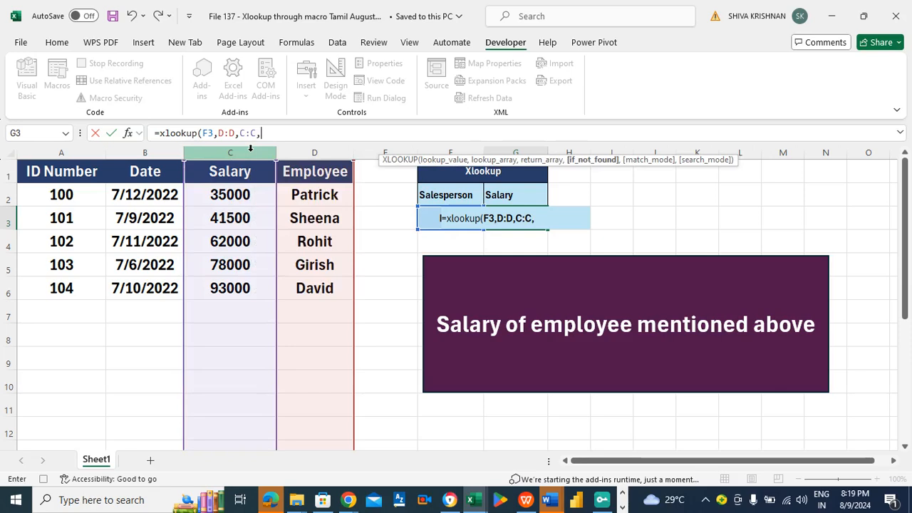
{"action": "type", "text": ","}
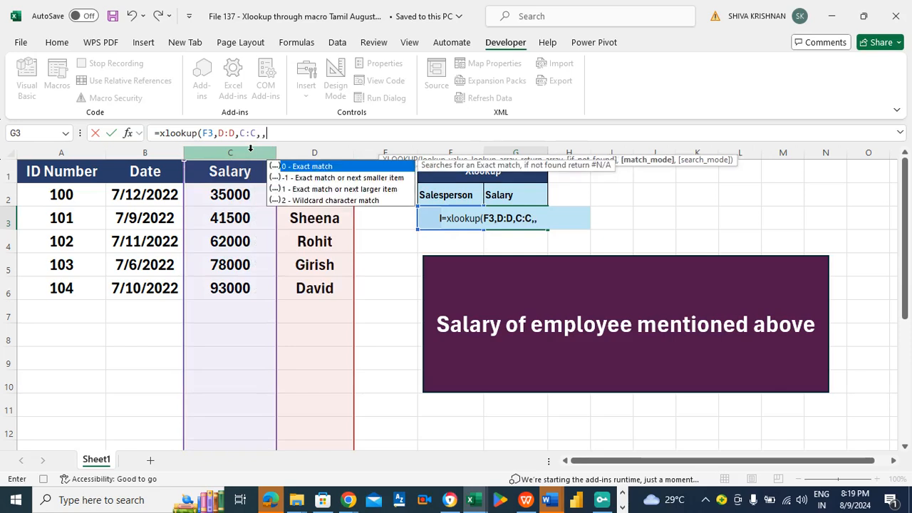
{"action": "double_click", "coordinate": [327, 167]}
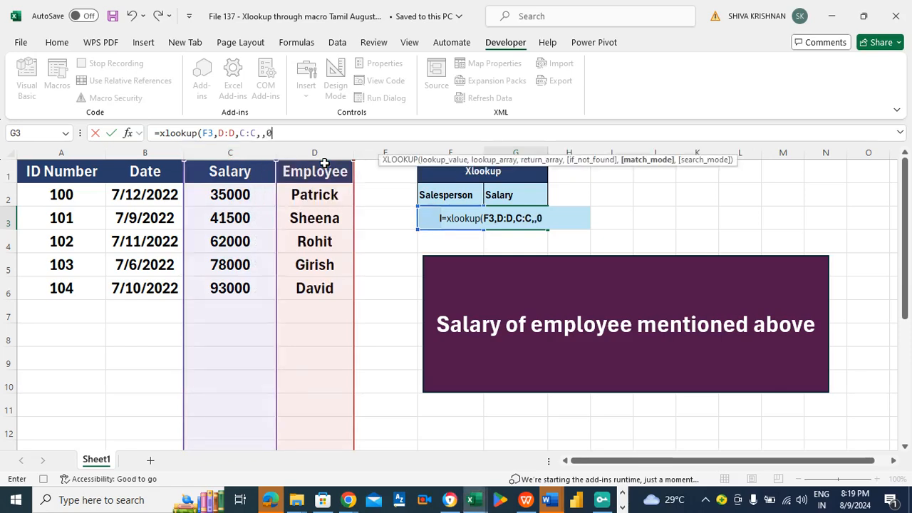
{"action": "type", "text": ")"}
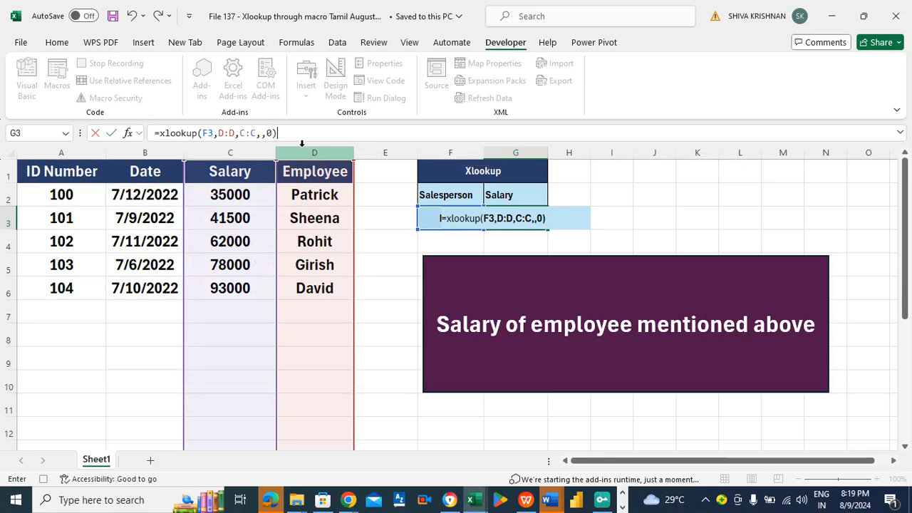
{"action": "key", "text": "Return"}
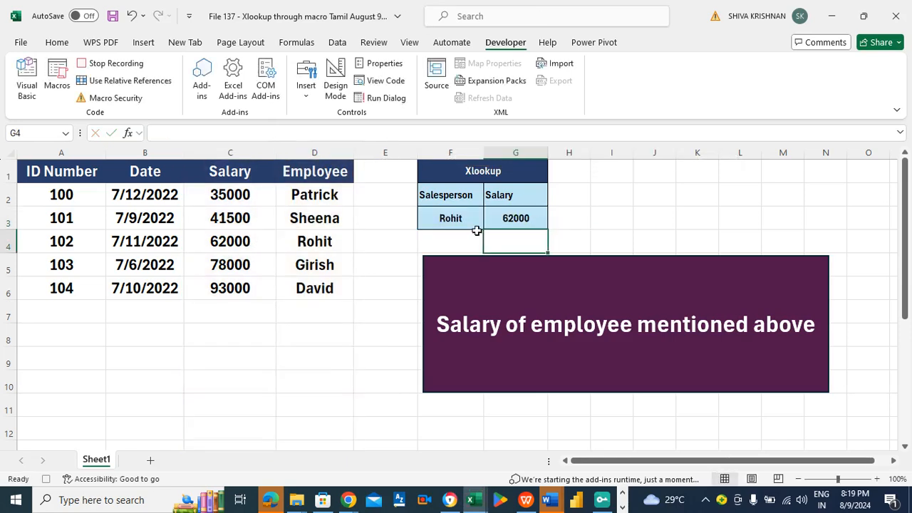
Step: Compare the lookup result with the matching salary in the table, select F4 and stop recording the macro
{"action": "left_click", "coordinate": [431, 221]}
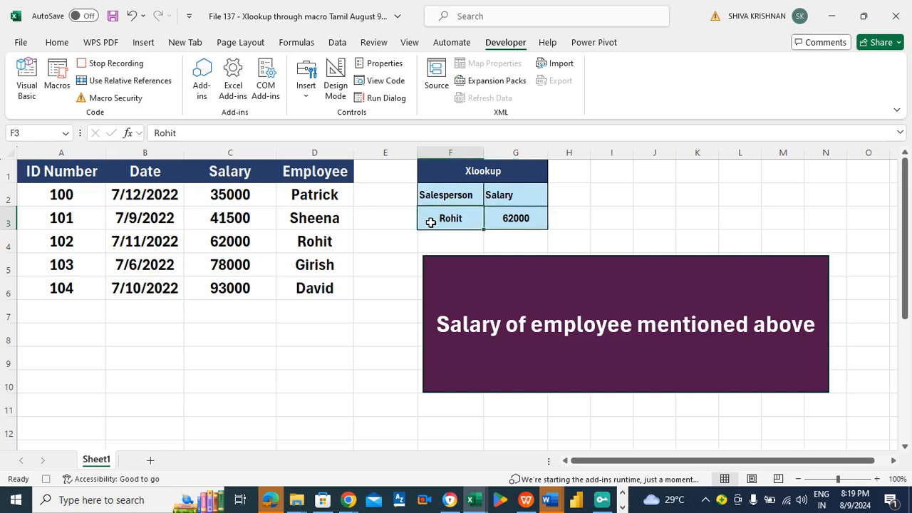
{"action": "left_click", "coordinate": [238, 241]}
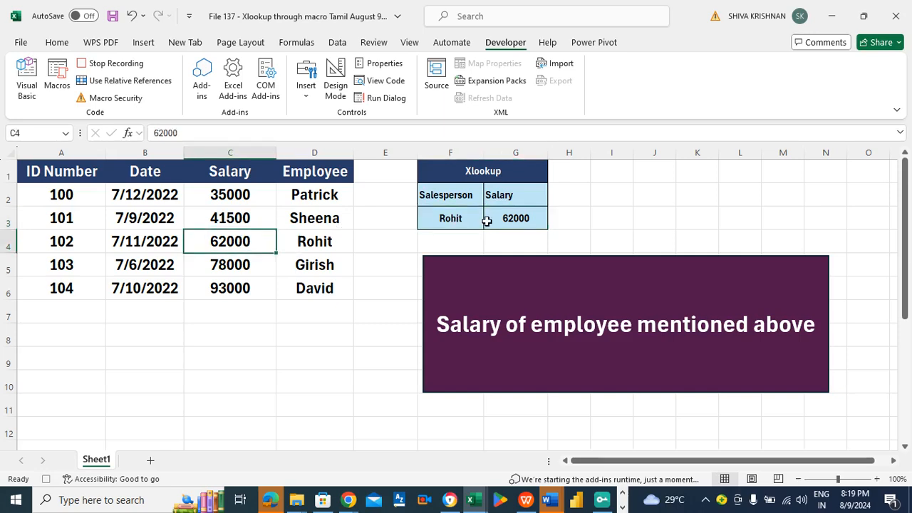
{"action": "left_click", "coordinate": [469, 239]}
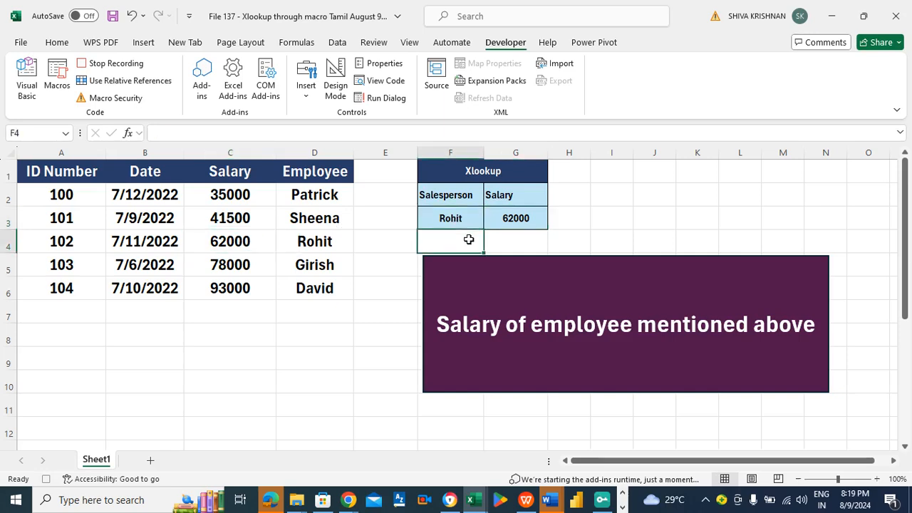
{"action": "left_click", "coordinate": [110, 64]}
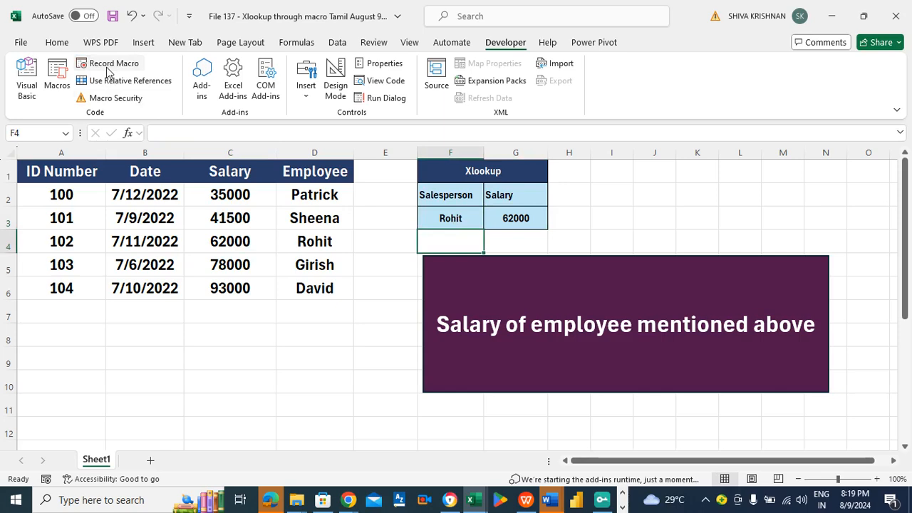
{"action": "left_click", "coordinate": [351, 236]}
{"action": "left_click", "coordinate": [379, 246]}
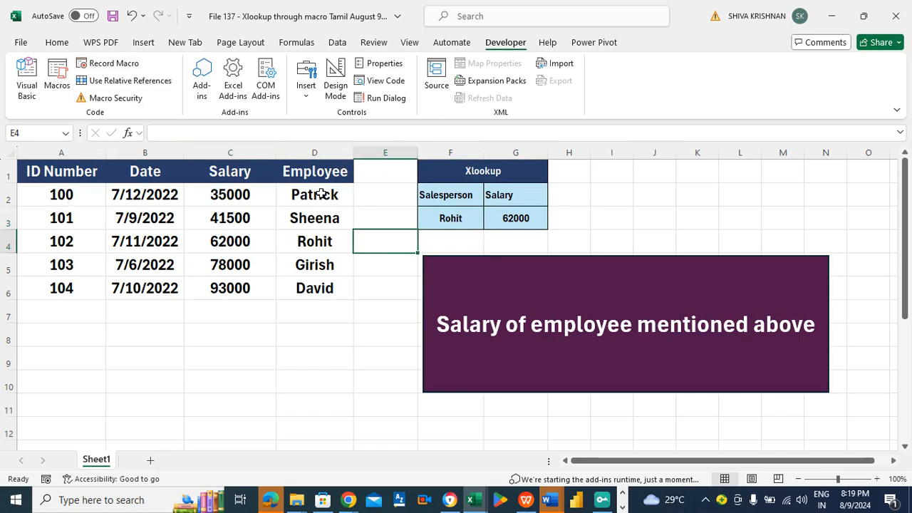
{"action": "left_click", "coordinate": [434, 247]}
{"action": "left_click", "coordinate": [392, 245]}
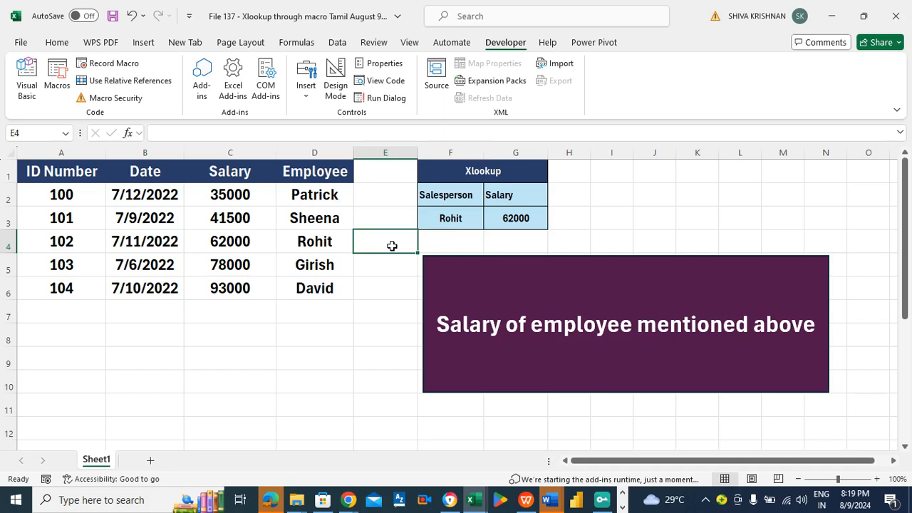
Step: Clear the XLOOKUP formula from the Salary result cell G3
{"action": "left_click", "coordinate": [508, 220]}
{"action": "key", "text": "Delete"}
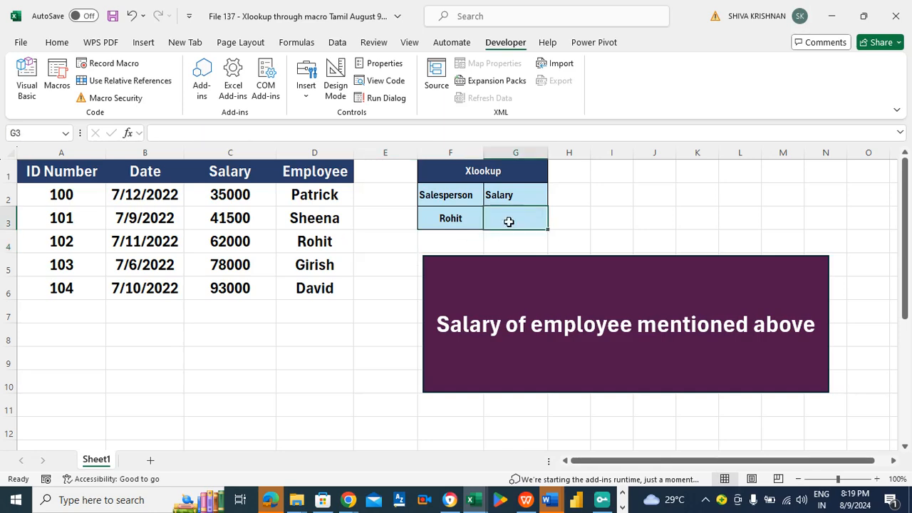
Step: Assign the macro xlookupmacrotamilaug9 from File 137 - Xlookup through macro Tamil August 9 2024.xlsm to the purple rectangle and deselect the shape
{"action": "left_click", "coordinate": [427, 261]}
{"action": "right_click", "coordinate": [427, 261]}
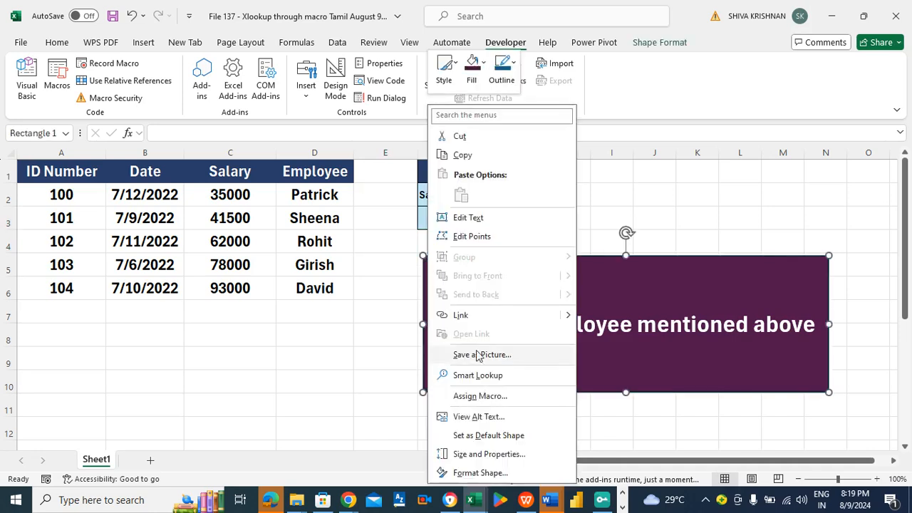
{"action": "left_click", "coordinate": [459, 397]}
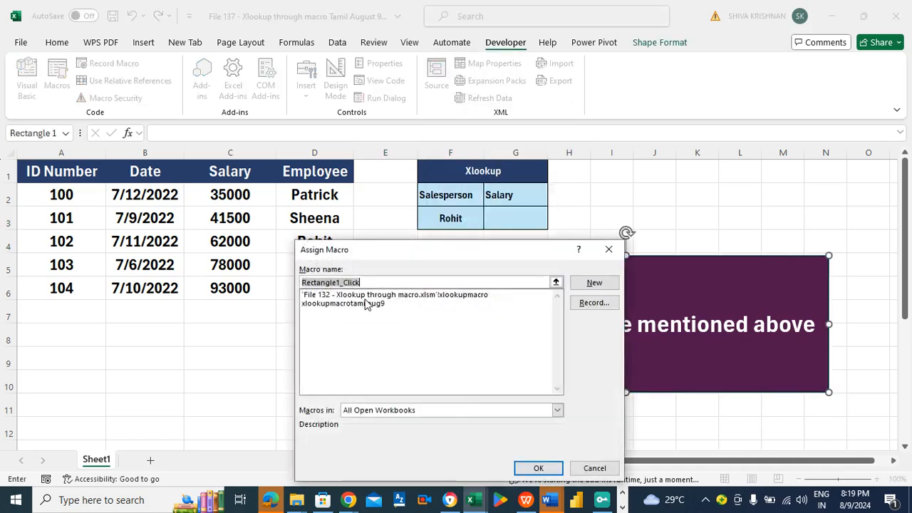
{"action": "left_click", "coordinate": [367, 303]}
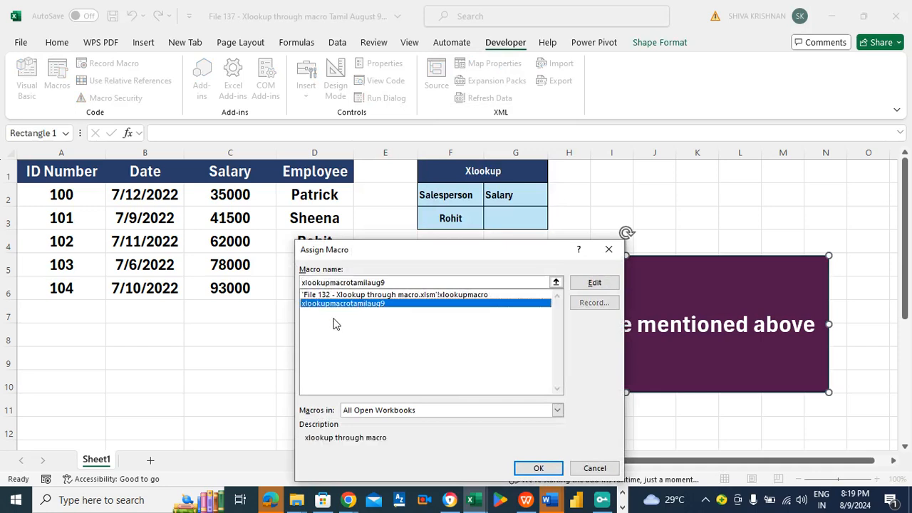
{"action": "left_click", "coordinate": [396, 413]}
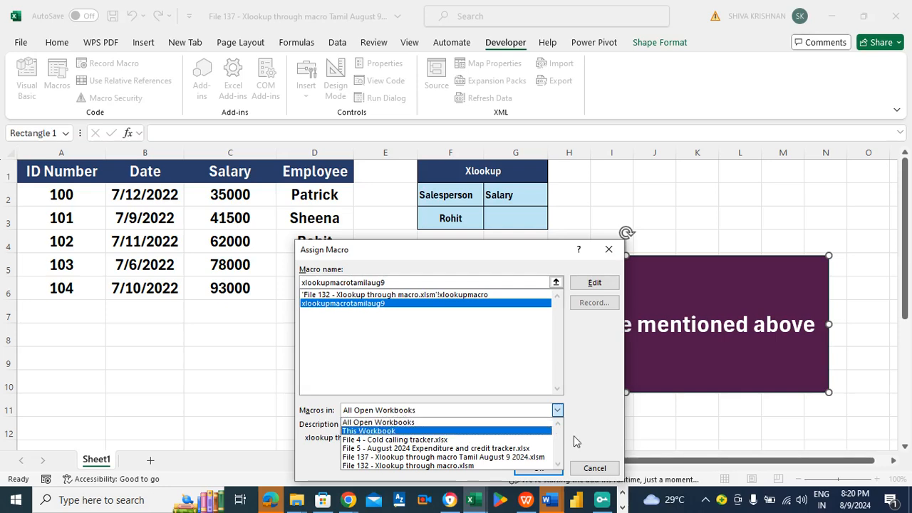
{"action": "left_click", "coordinate": [459, 457]}
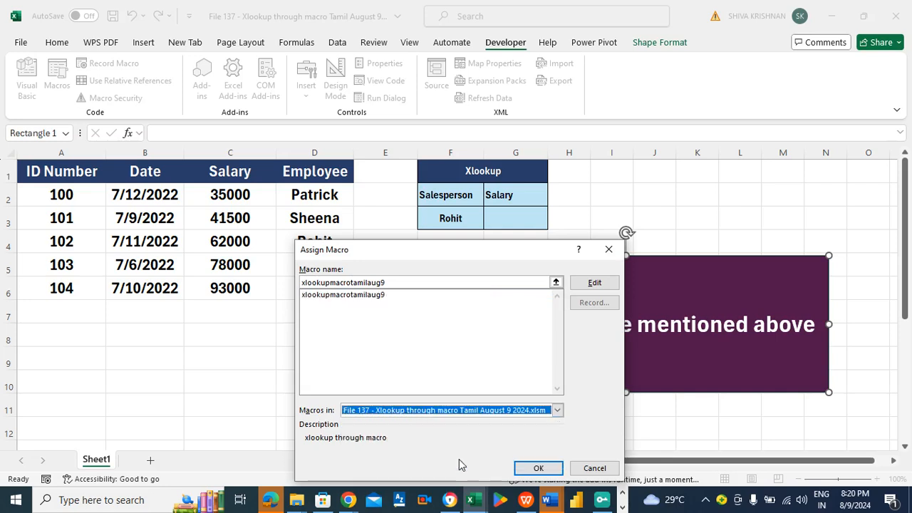
{"action": "left_click", "coordinate": [325, 294]}
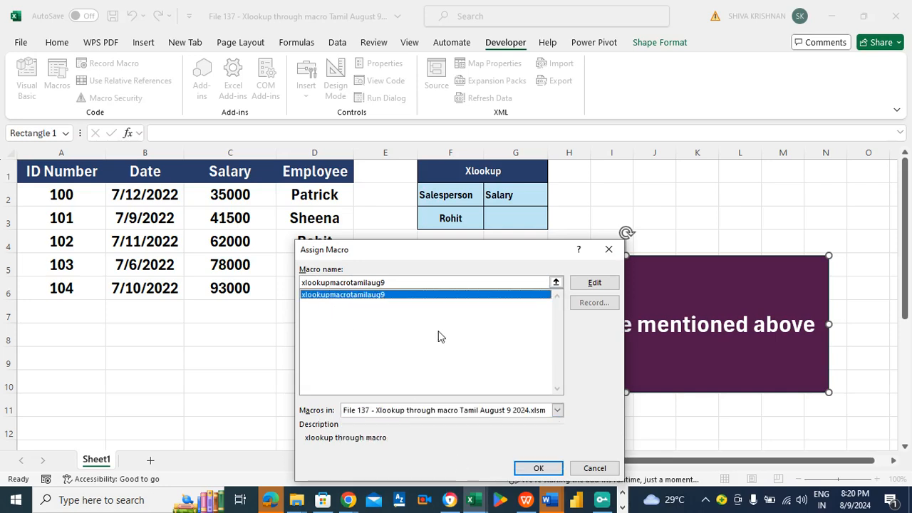
{"action": "left_click", "coordinate": [540, 468]}
{"action": "left_click", "coordinate": [347, 327]}
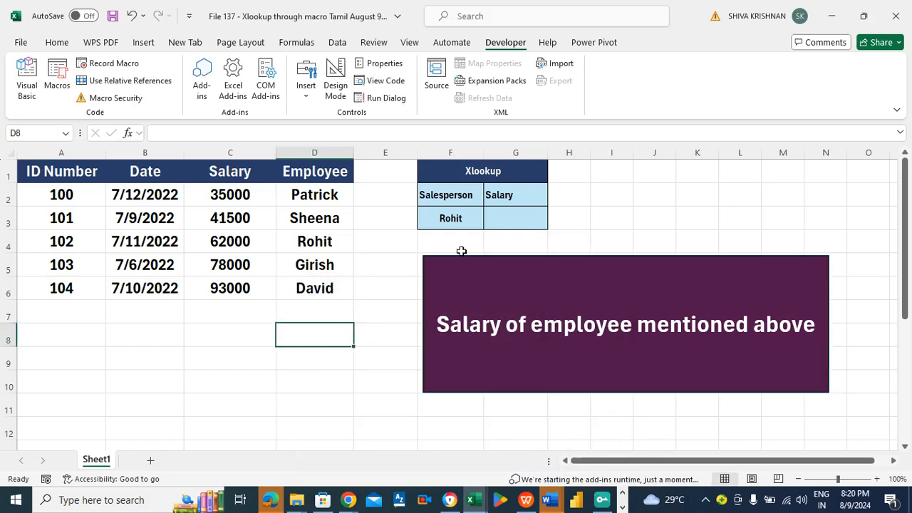
Step: Run the assigned macro from the purple rectangle with the Salary result cell G3 selected, and leave the result cell
{"action": "left_click", "coordinate": [511, 219]}
{"action": "left_click", "coordinate": [505, 298]}
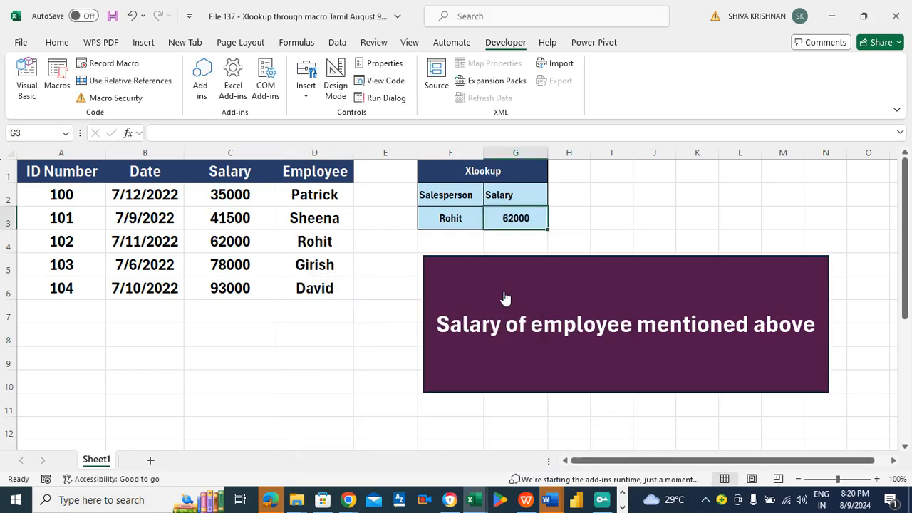
{"action": "left_click", "coordinate": [517, 241]}
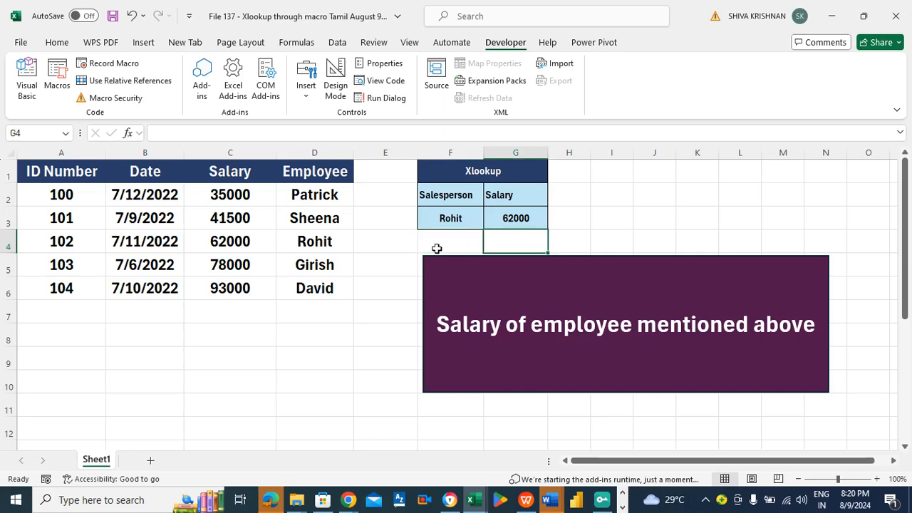
{"action": "left_click", "coordinate": [443, 243]}
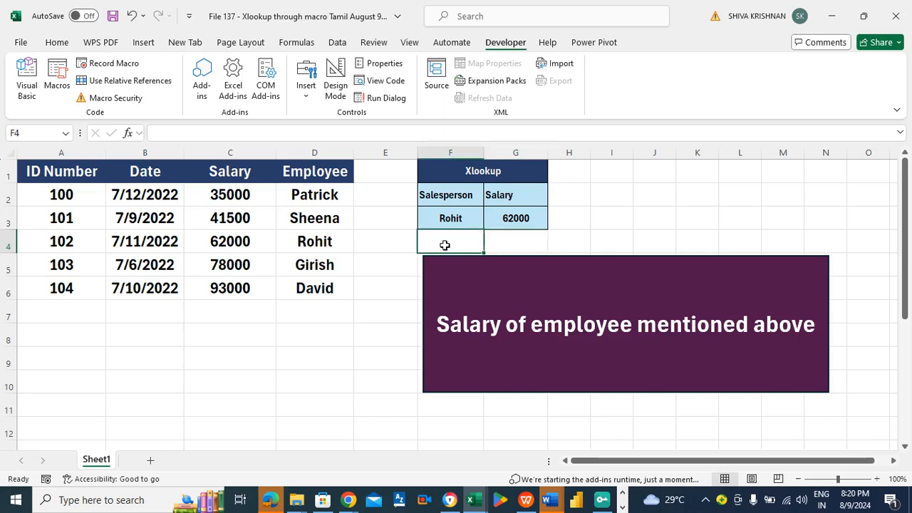
Step: Select the empty cell A8 below the employee table and save the workbook
{"action": "left_click", "coordinate": [64, 43]}
{"action": "left_click", "coordinate": [74, 354]}
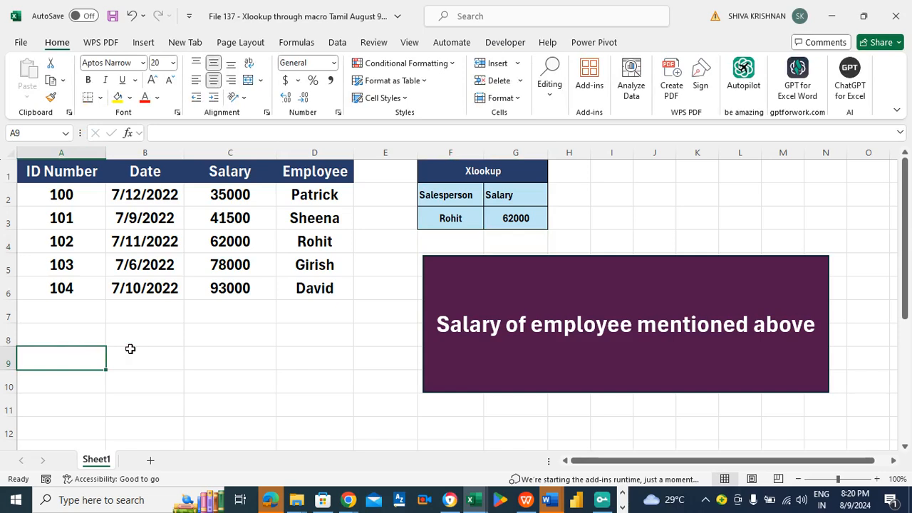
{"action": "left_click", "coordinate": [85, 337]}
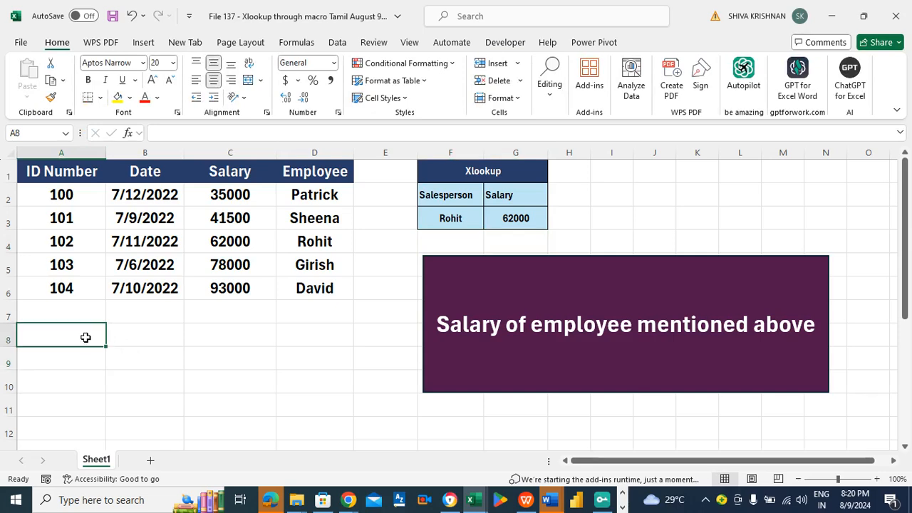
{"action": "left_click", "coordinate": [163, 332]}
{"action": "left_click", "coordinate": [71, 328]}
{"action": "key", "text": "ctrl+s"}
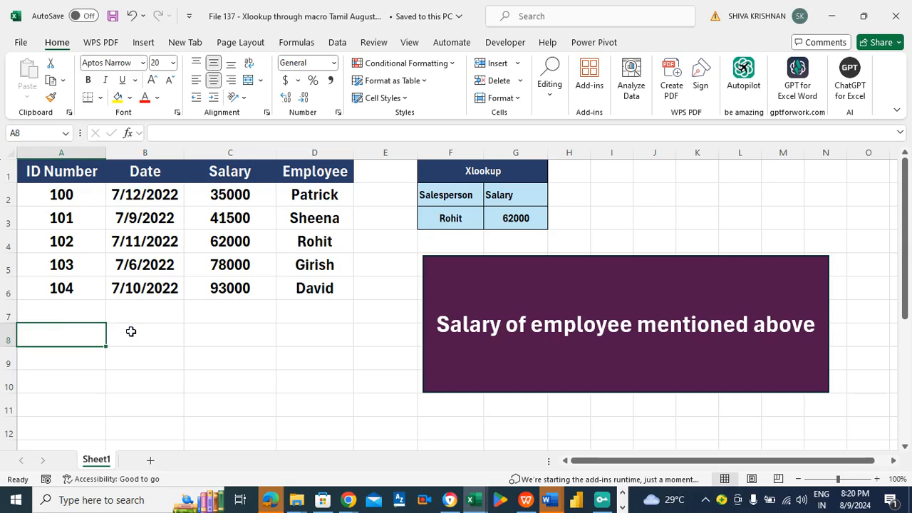
{"action": "left_click", "coordinate": [129, 337]}
{"action": "key", "text": "Left"}
{"action": "key", "text": "Right"}
{"action": "key", "text": "Left"}
{"action": "key", "text": "Right"}
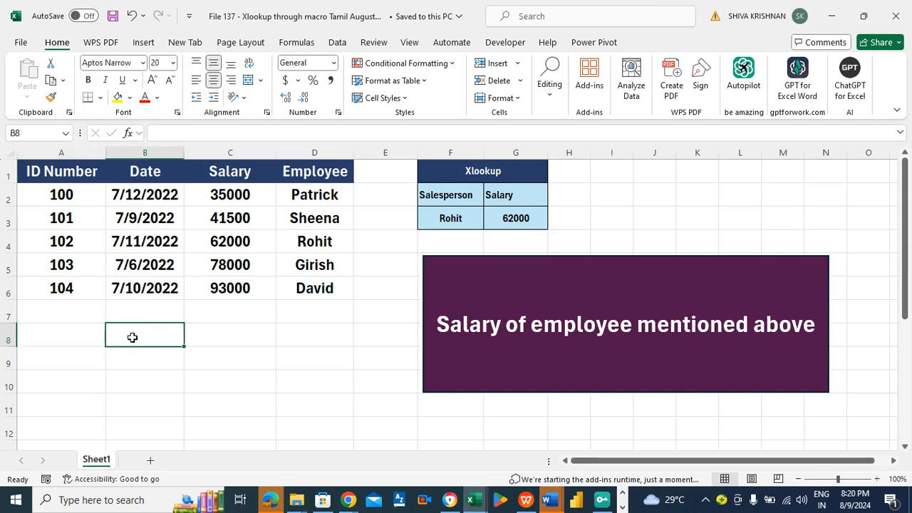
{"action": "key", "text": "Left"}
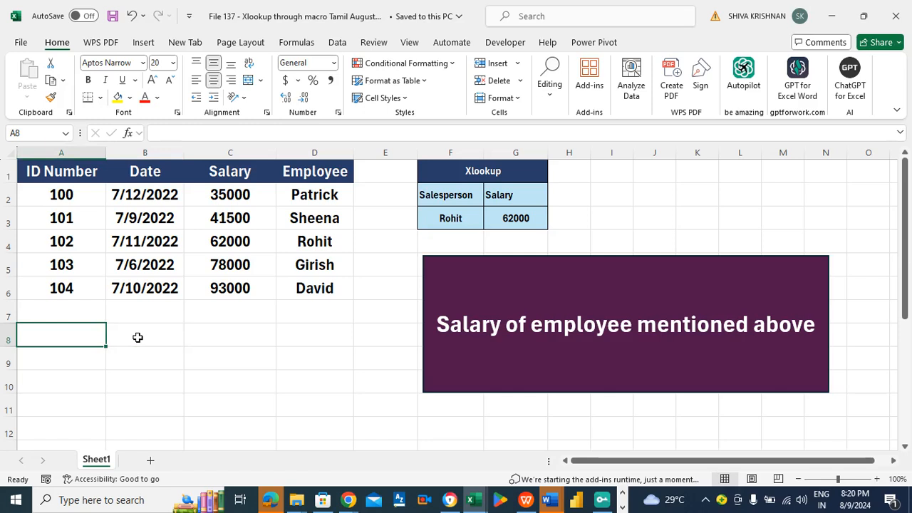
{"action": "type", "text": "ś"}
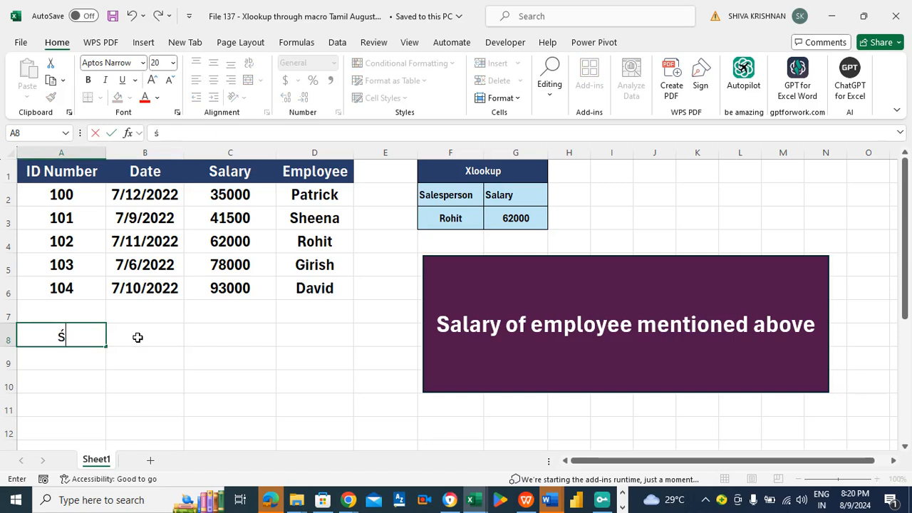
{"action": "key", "text": "Escape"}
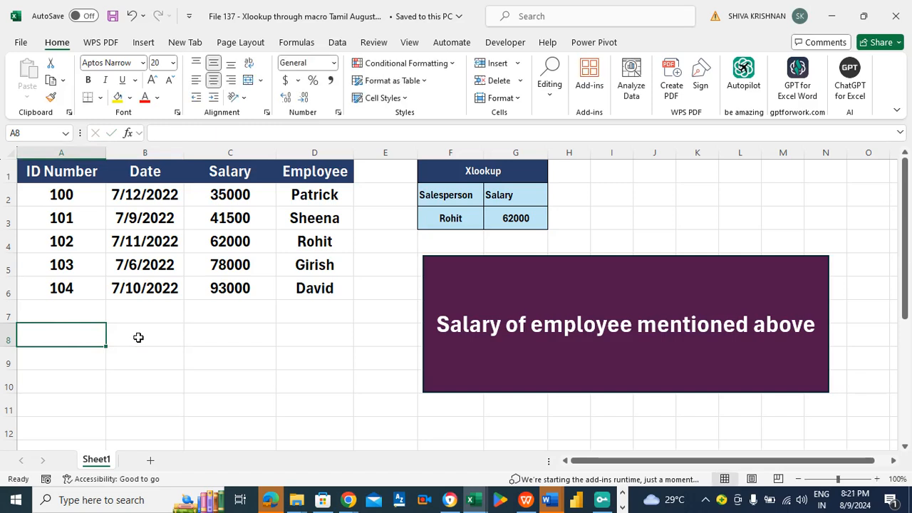
{"action": "left_click", "coordinate": [139, 337]}
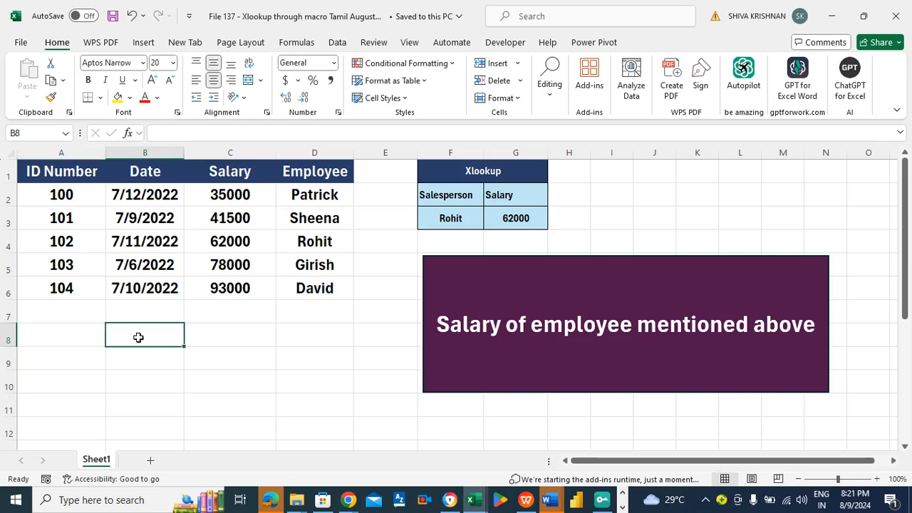
{"action": "type", "text": "ś"}
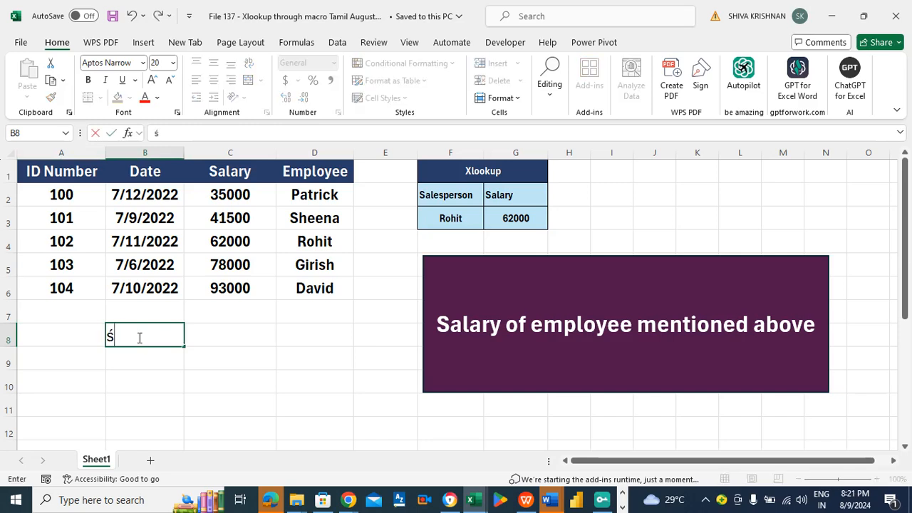
{"action": "key", "text": "Escape"}
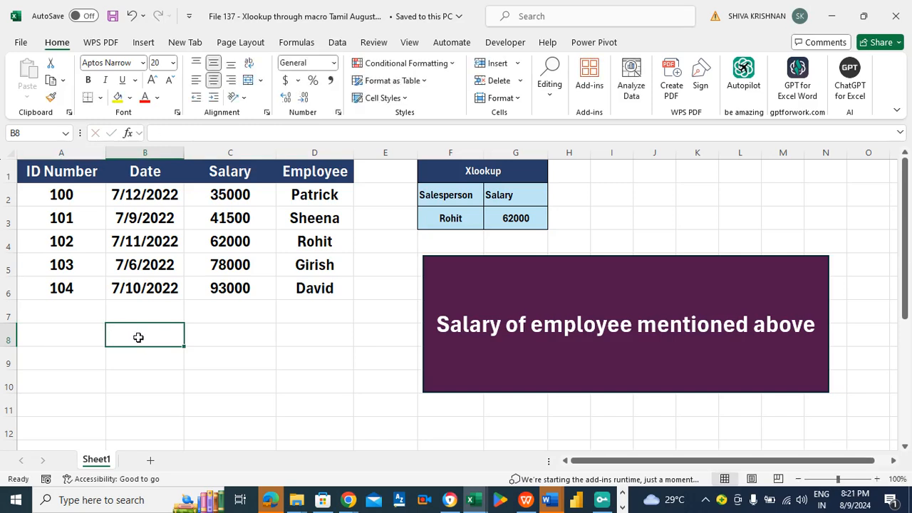